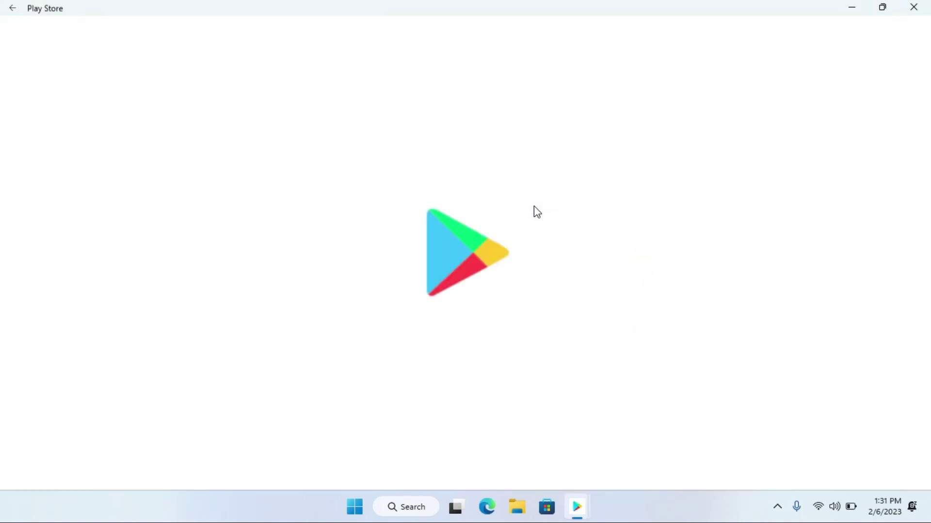
Search the Play Store for 'play games', install Google Play Games, launch it and dismiss the notification prompt.
click(601, 45)
text(pl)
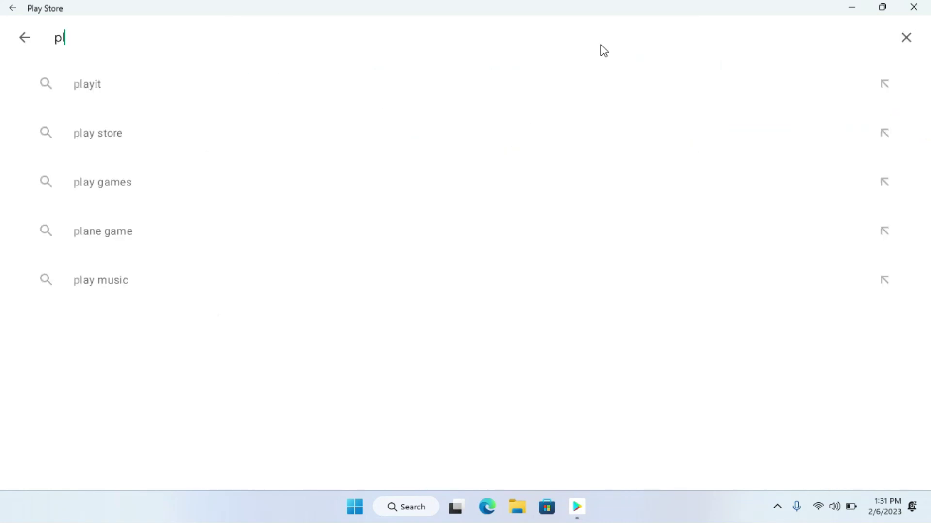
text(ay games)
key(Return)
click(808, 109)
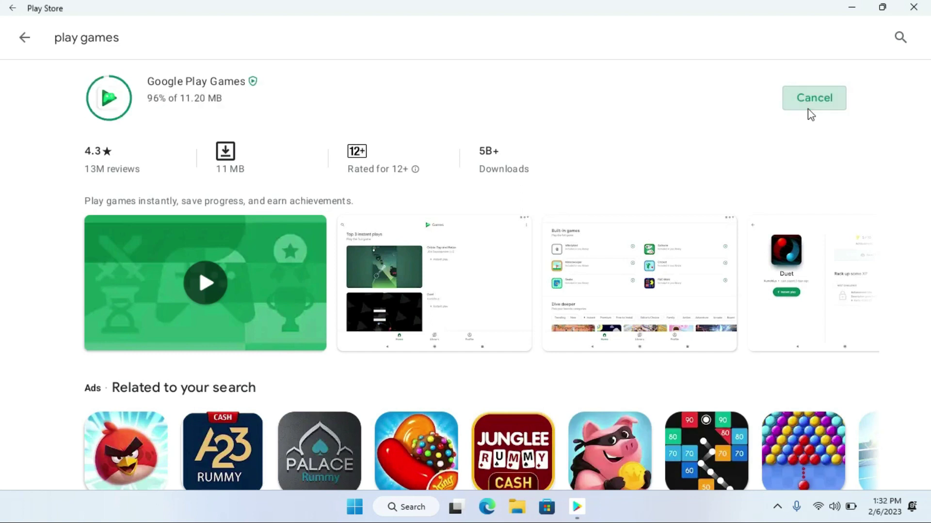
click(818, 104)
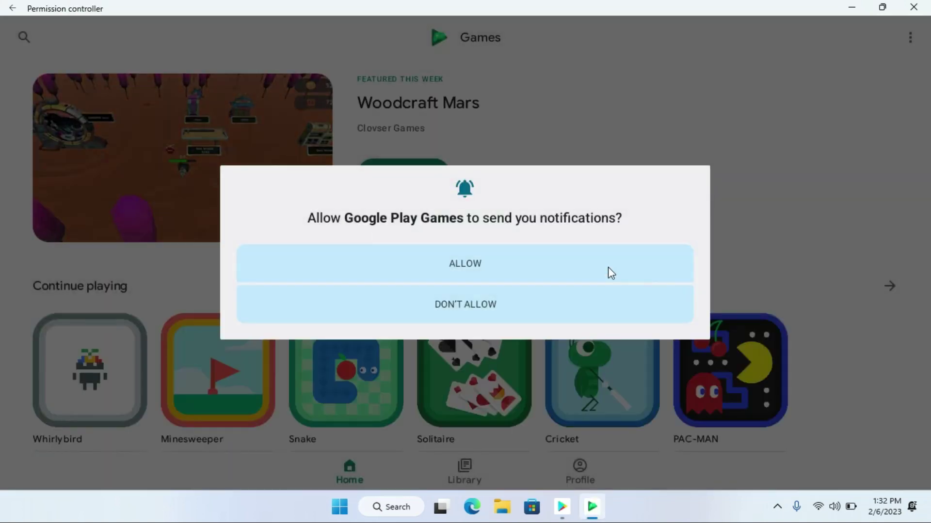
click(608, 267)
scroll(270, 393, down, 1)
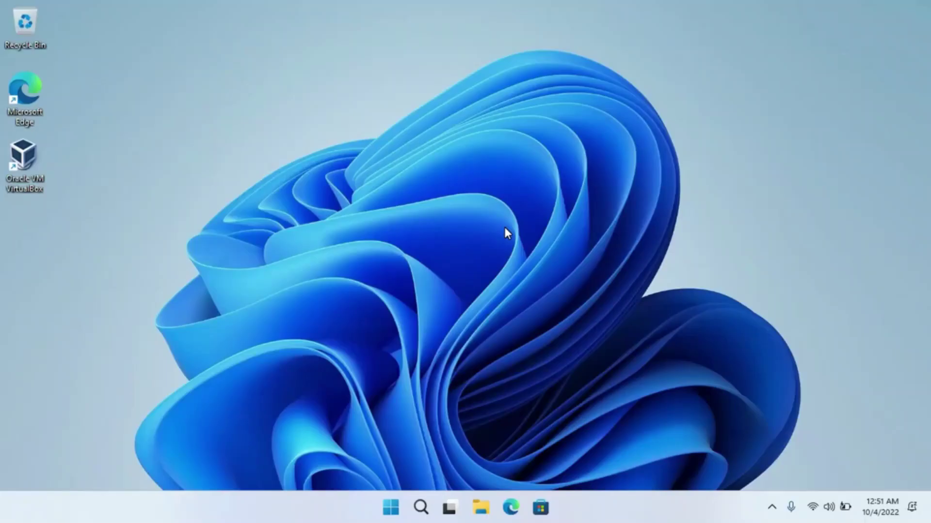
In Turn Windows features on or off, enable Virtual Machine Platform and apply the change.
key(super)
text(t)
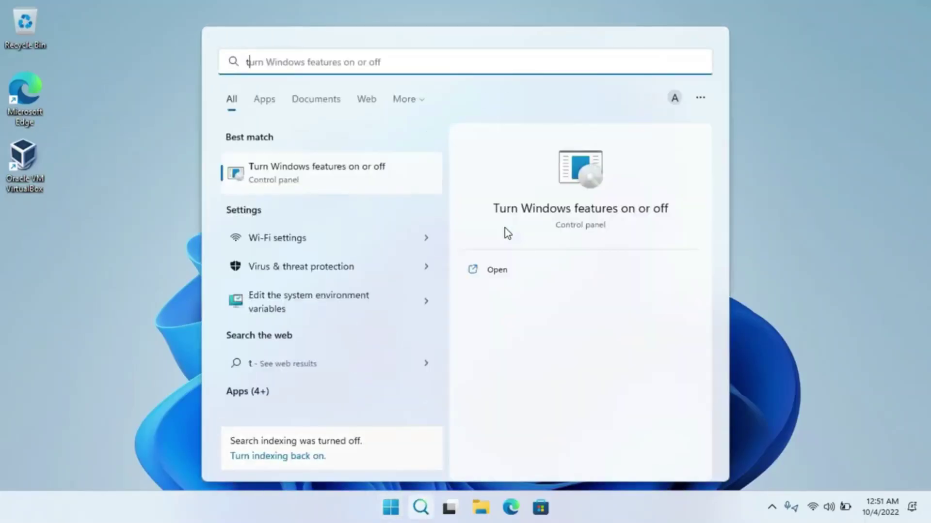
text(u)
key(Return)
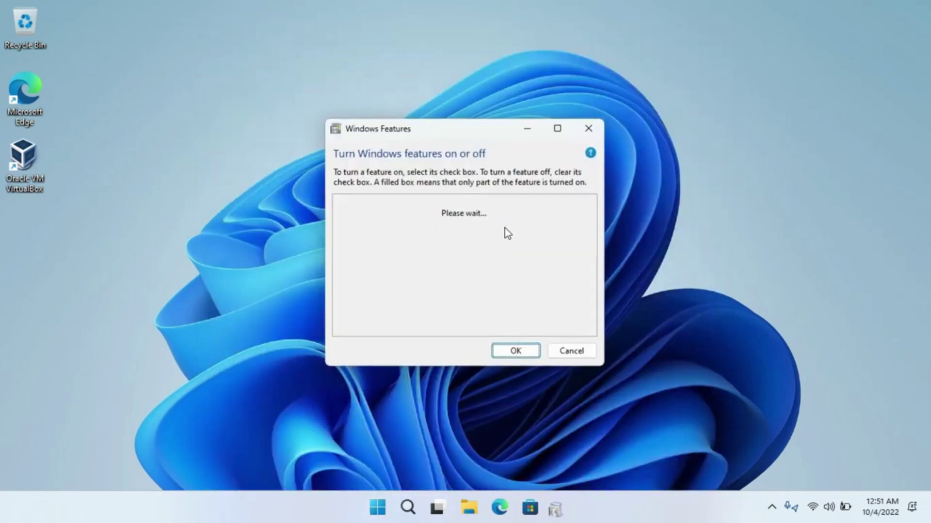
scroll(486, 303, down, 1)
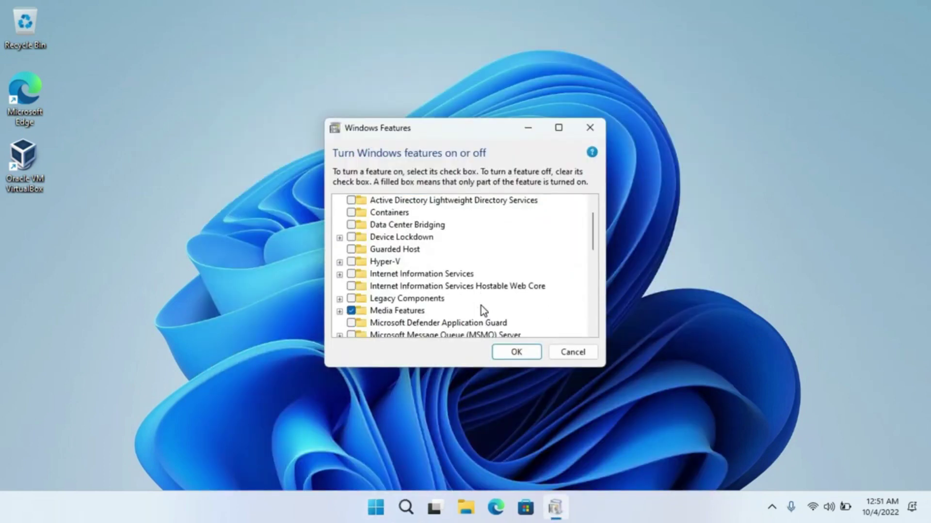
scroll(481, 306, down, 1)
scroll(481, 307, down, 1)
scroll(481, 307, down, 7)
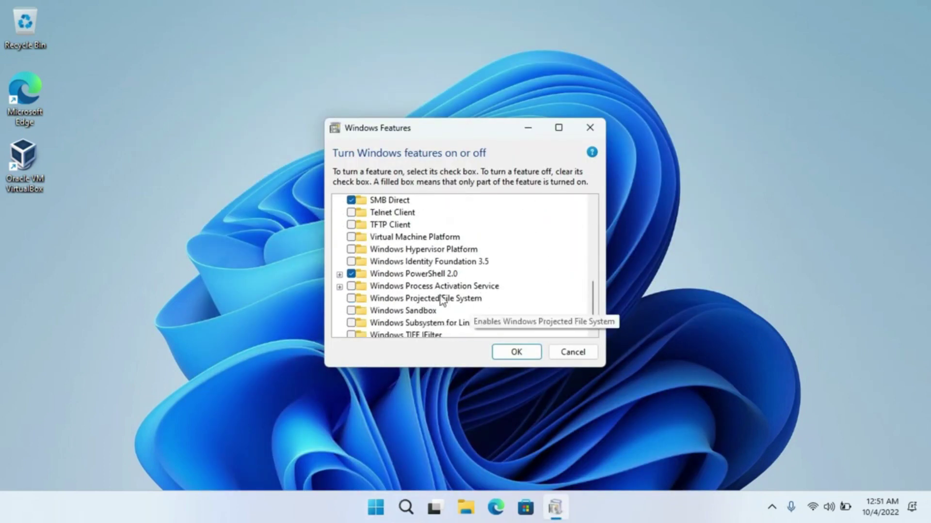
click(352, 237)
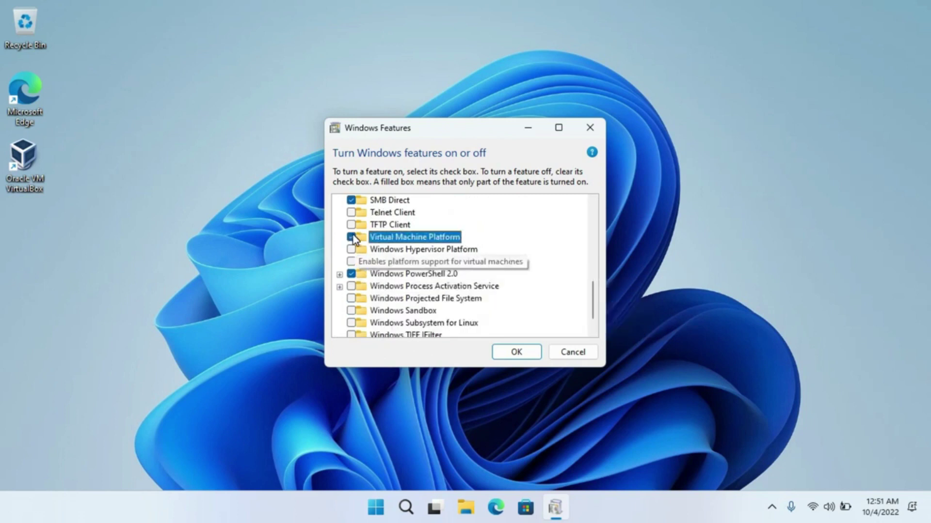
click(505, 355)
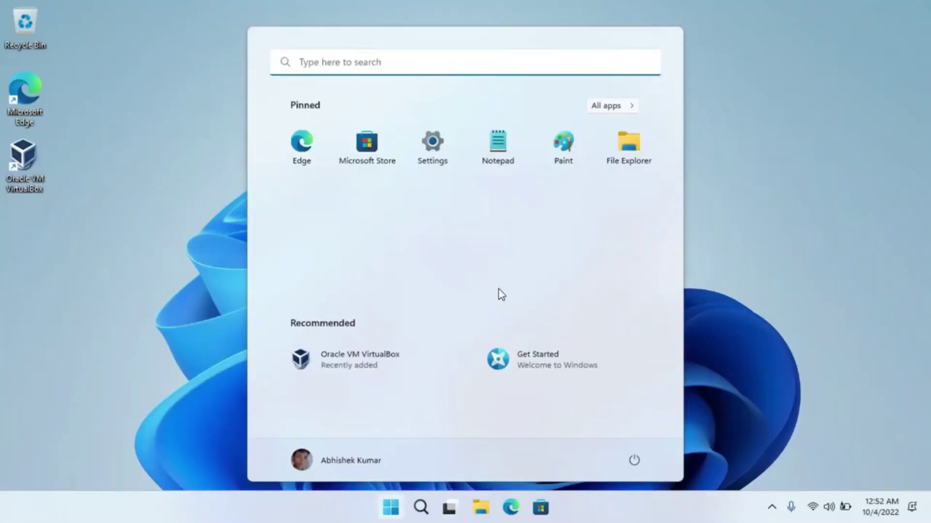
In Settings' For developers page, switch Developer Mode on and confirm with Yes.
click(437, 155)
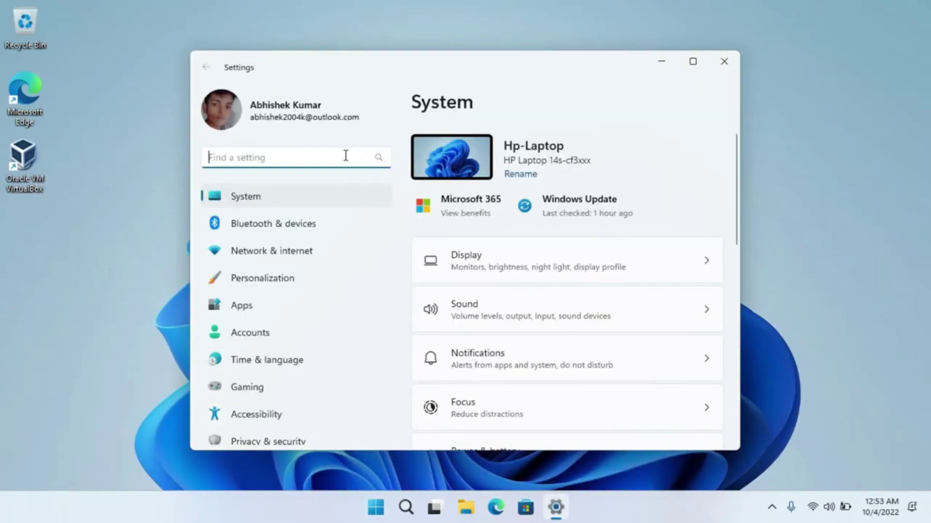
text(devel)
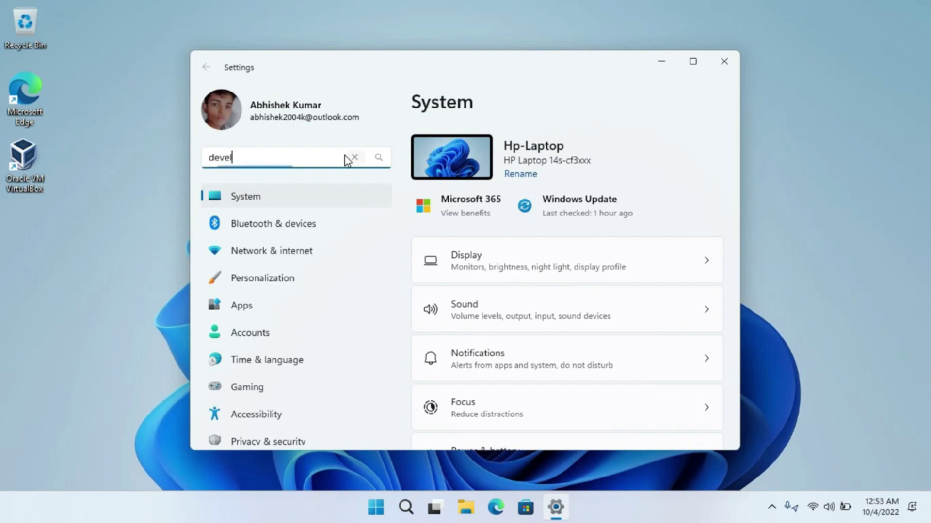
text(oper)
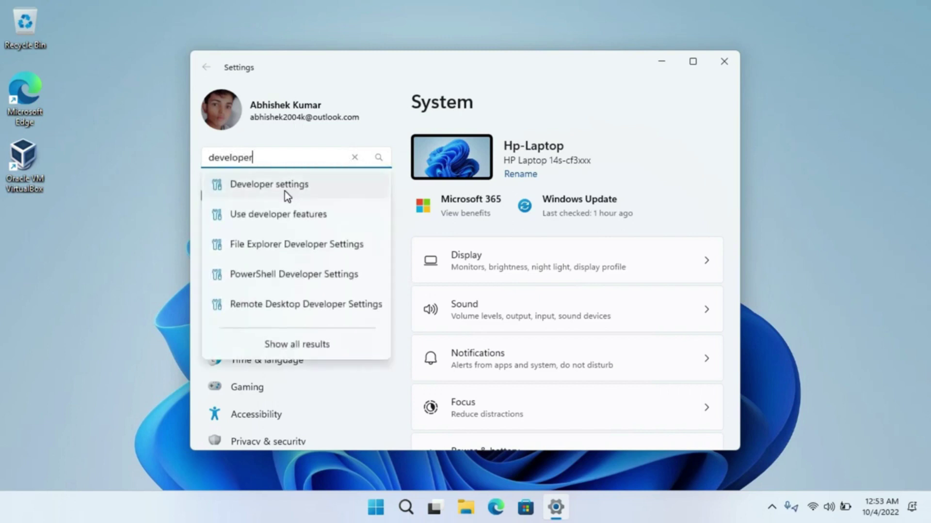
click(284, 191)
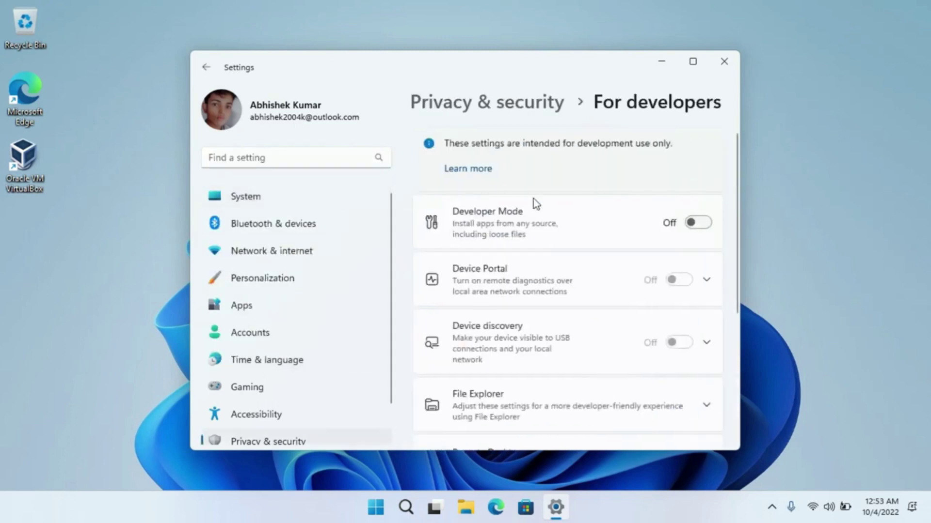
click(689, 223)
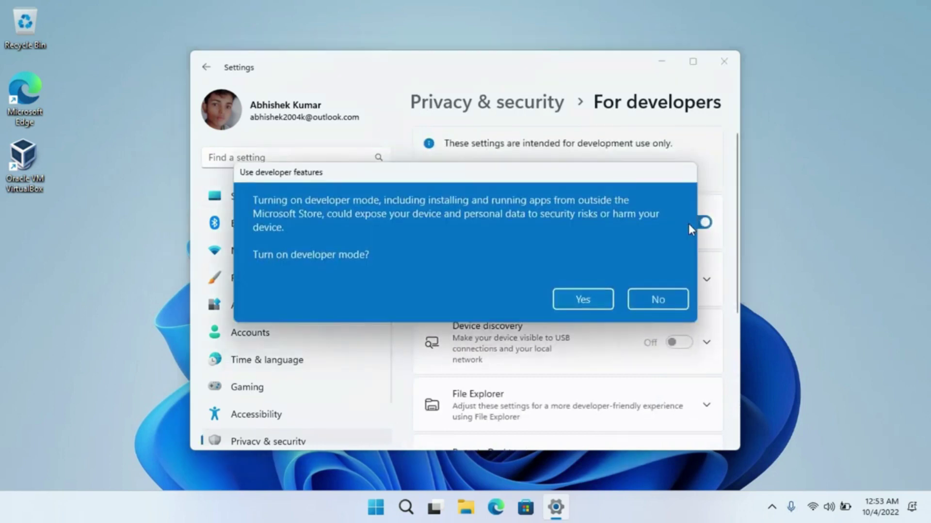
click(605, 292)
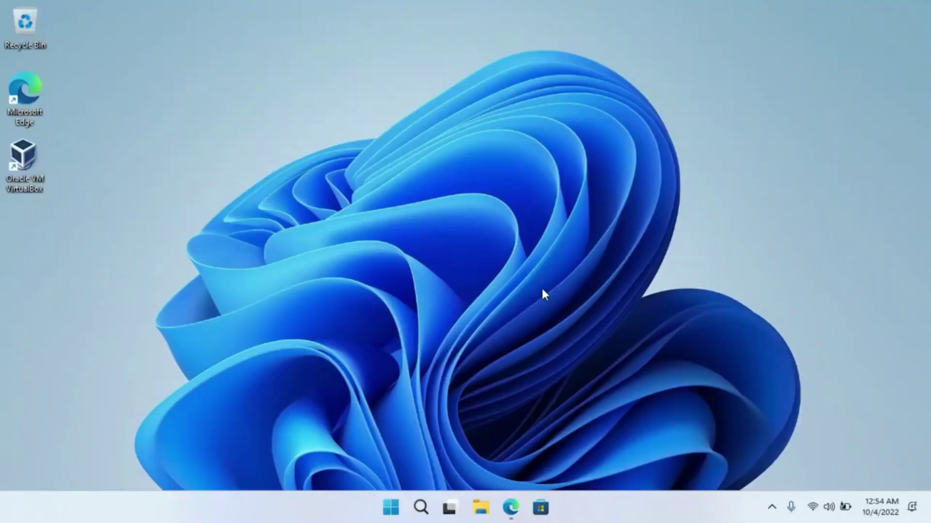
Download the WSA zip from the Google Drive page in Edge, accepting the virus-scan warning.
click(512, 508)
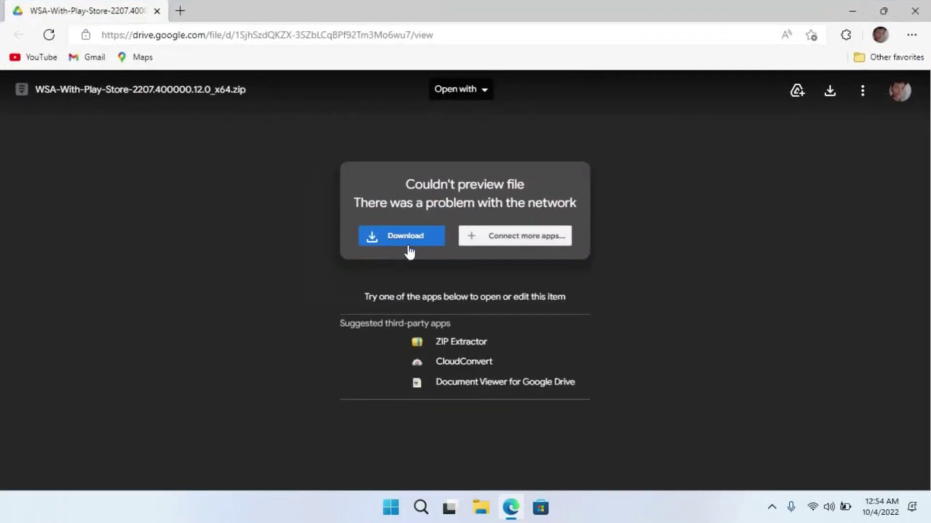
click(410, 240)
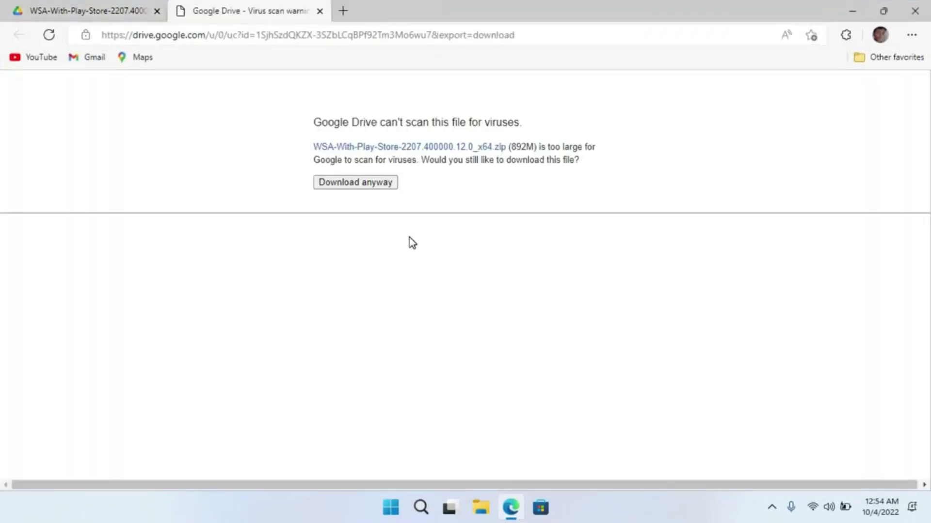
click(358, 188)
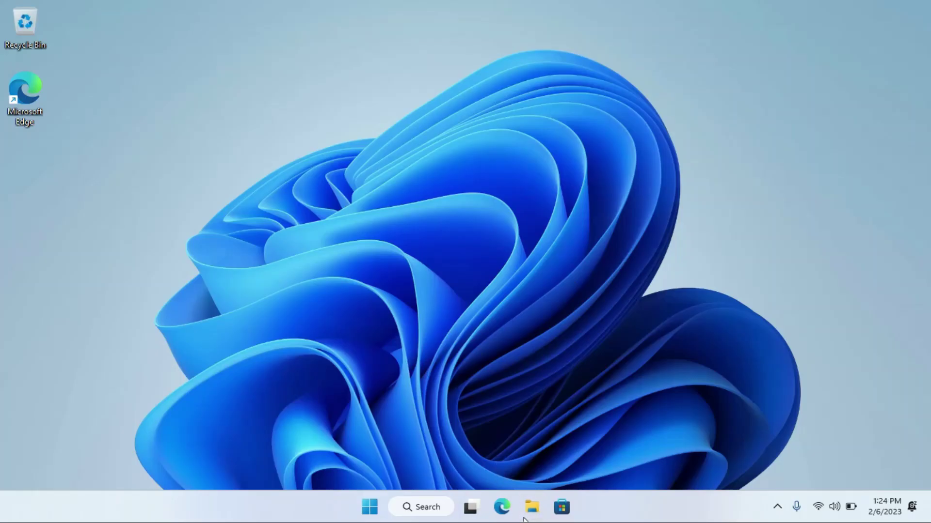
click(532, 506)
Copy all 46 files from the WSA folder inside the downloaded zip in Downloads.
click(248, 226)
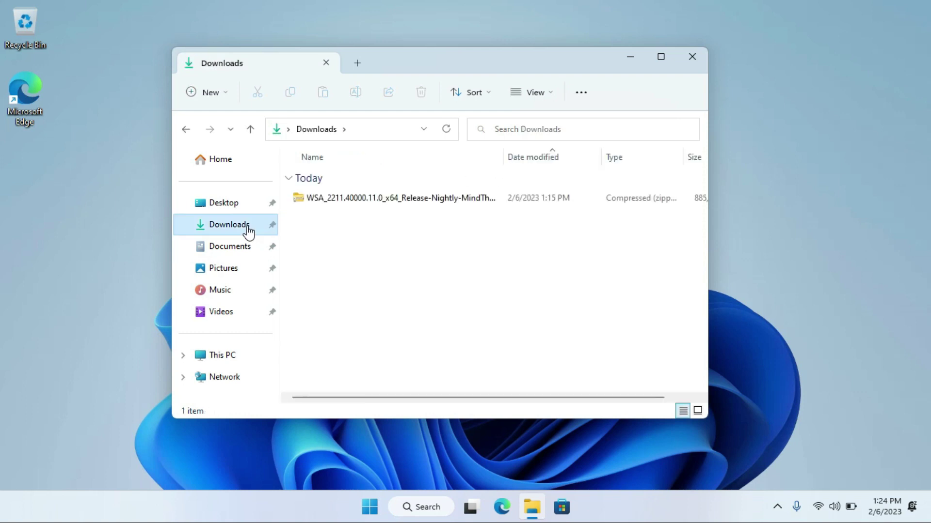
double_click(340, 199)
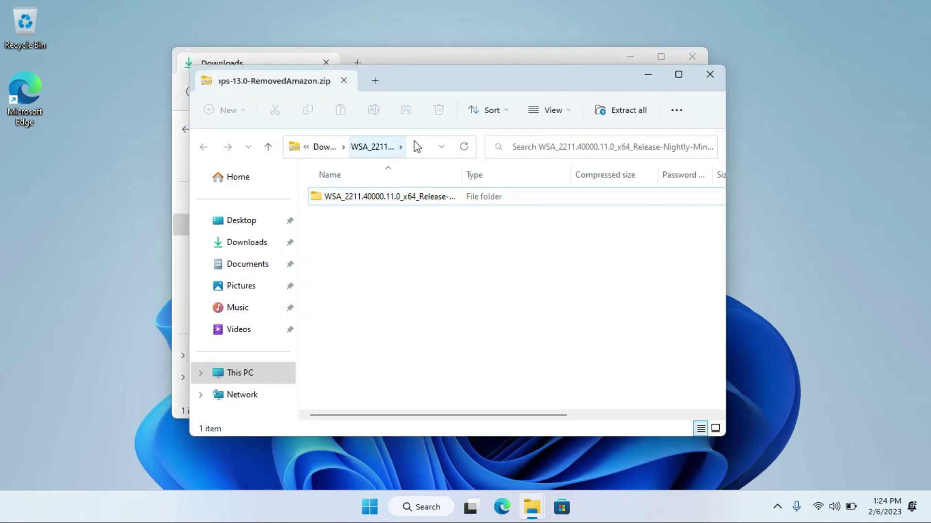
double_click(386, 199)
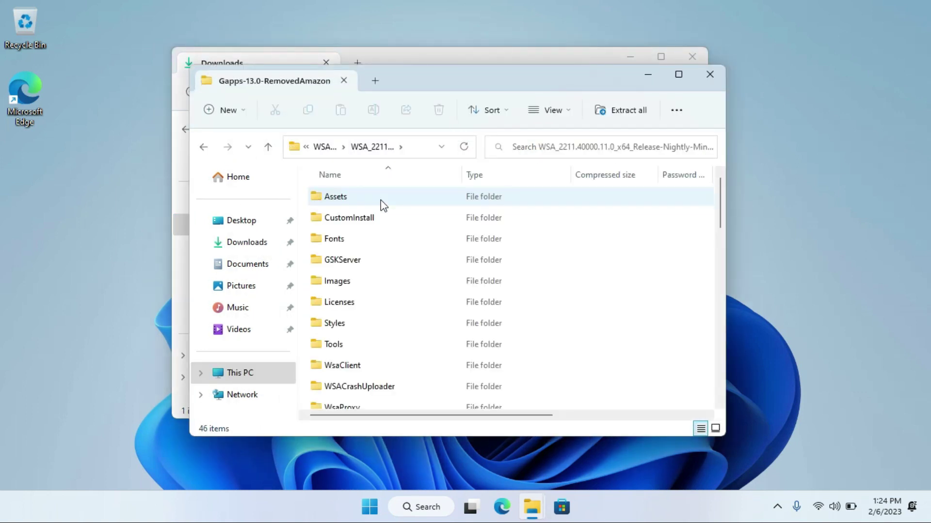
key(ctrl+a)
scroll(353, 315, down, 5)
scroll(325, 264, down, 5)
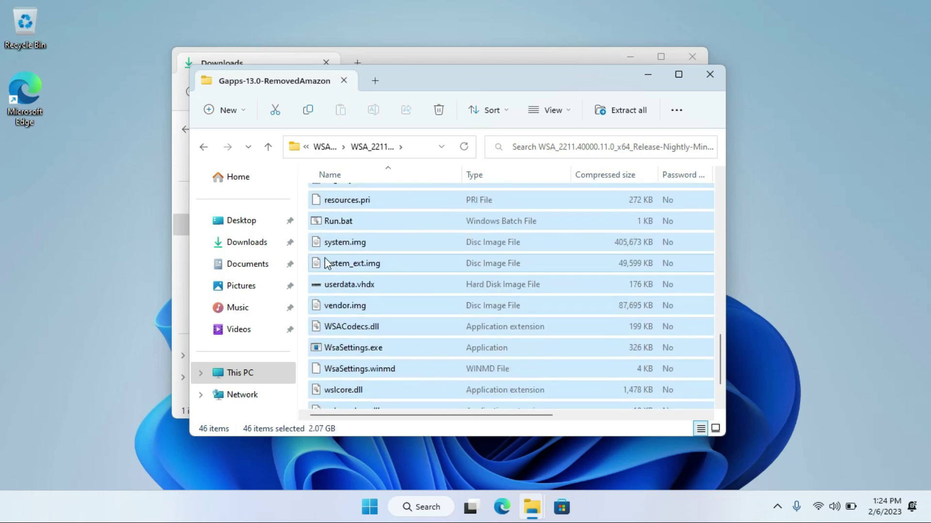
right_click(325, 264)
click(368, 305)
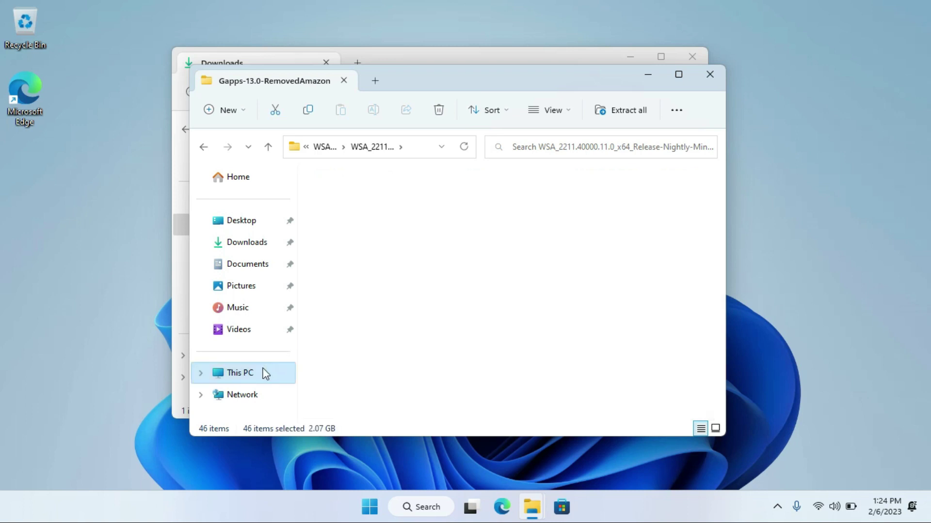
Create a new wsa folder on the C: drive and paste the copied WSA files into it.
double_click(385, 210)
key(ctrl+shift+n)
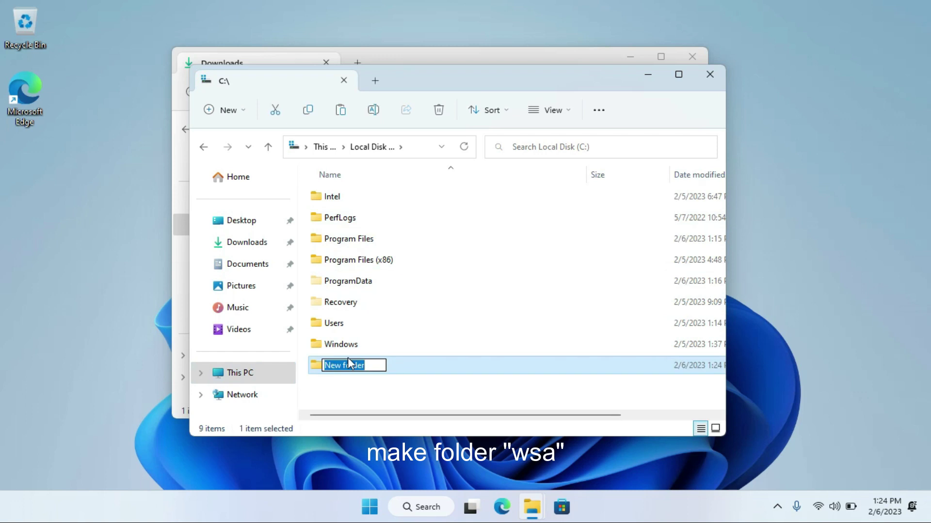
text(wsa)
key(Return)
double_click(347, 364)
right_click(371, 219)
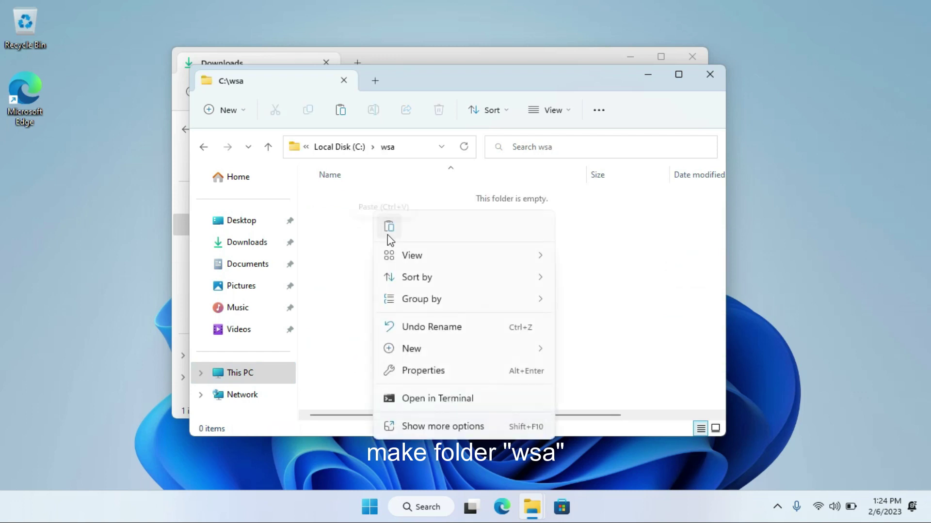
click(388, 235)
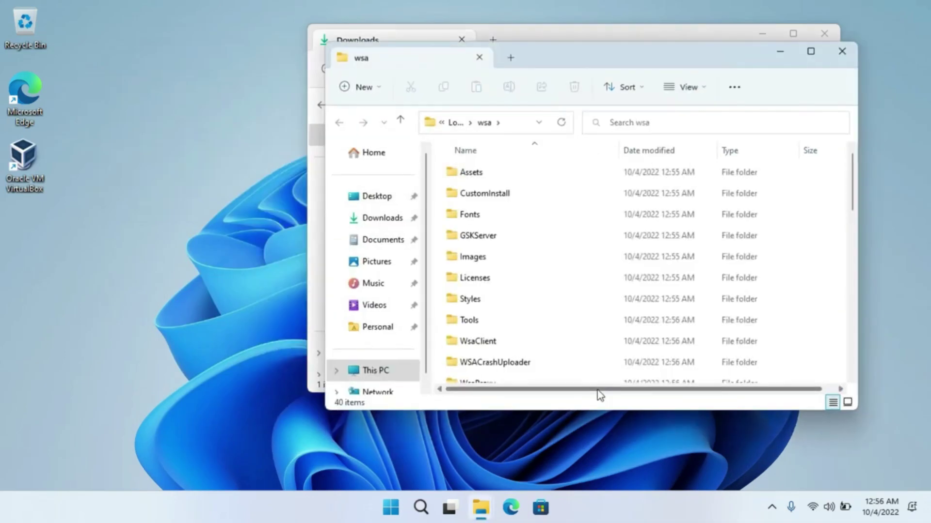
key(super)
text(pow)
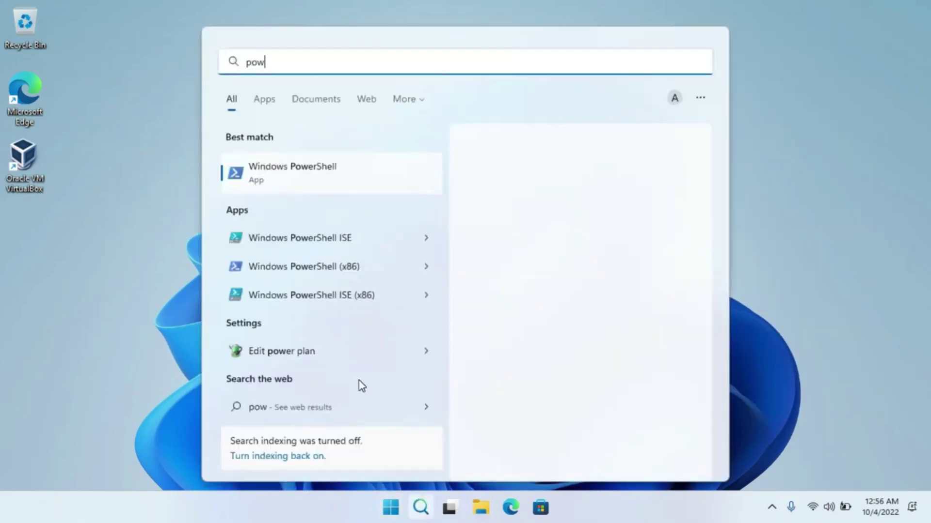
text(ers)
In an administrator PowerShell at C:\wsa run Add-AppxPackage -Register AppxManifest.xml, then close it.
key(Tab)
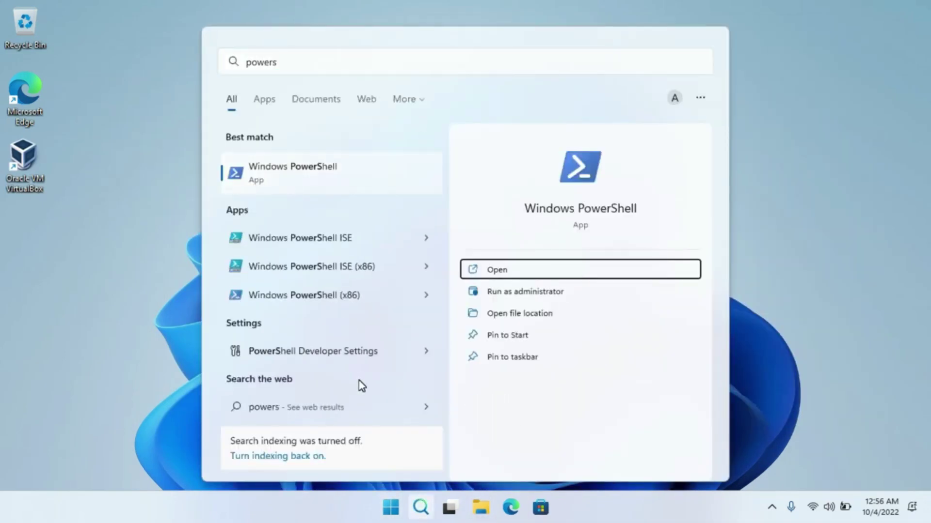
key(Down)
key(Return)
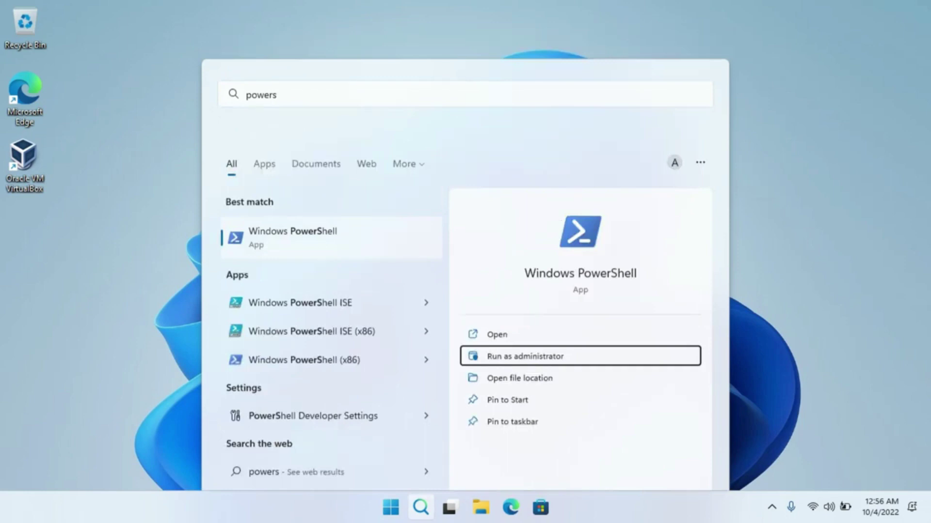
key(Return)
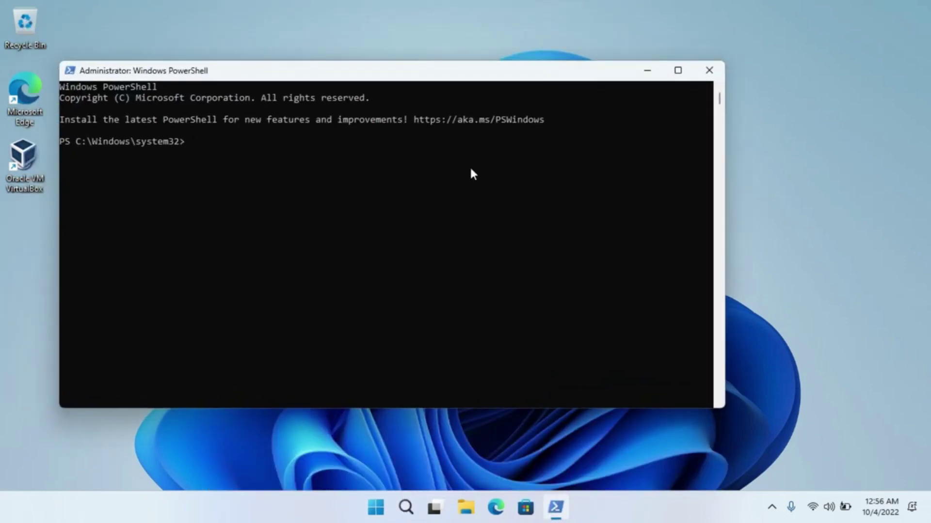
text(cd c:/)
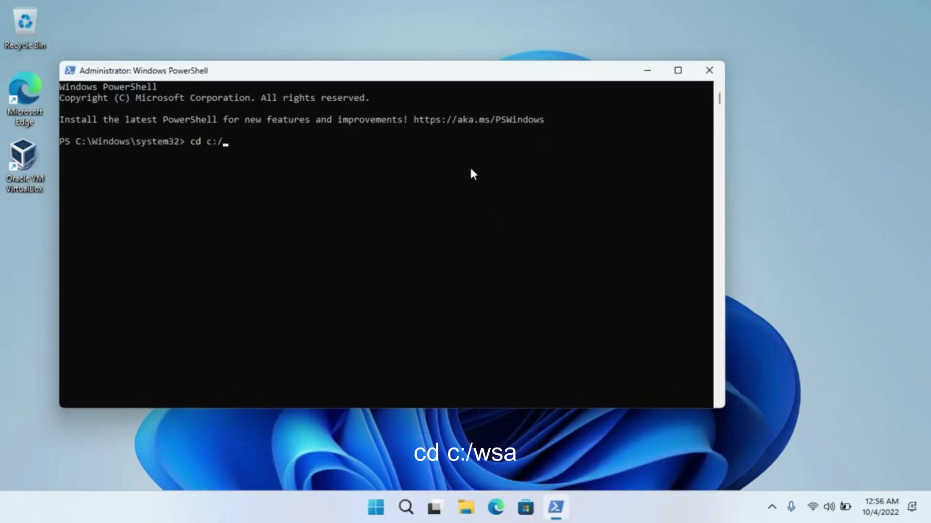
text(wsa PS C:\wsa> )
text(Add-AppxPackage -Register AppxManifest.xml)
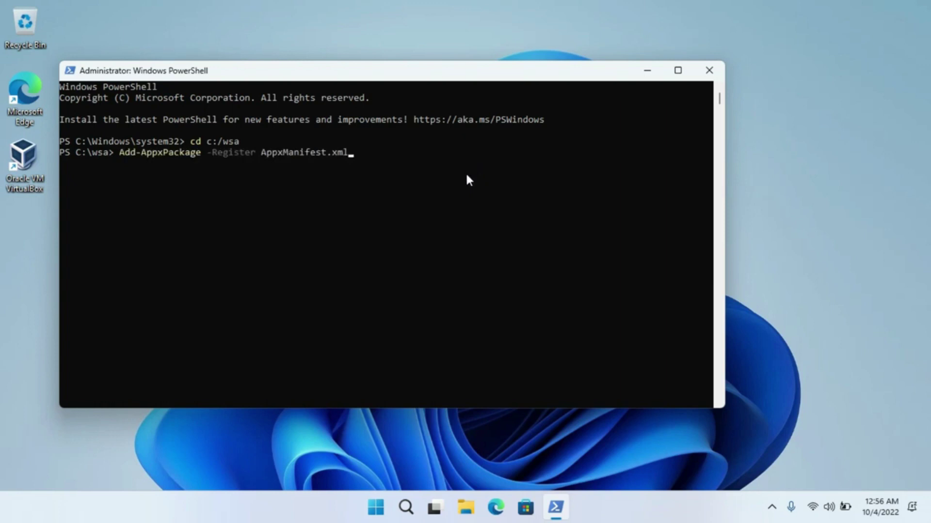
key(Return)
click(709, 69)
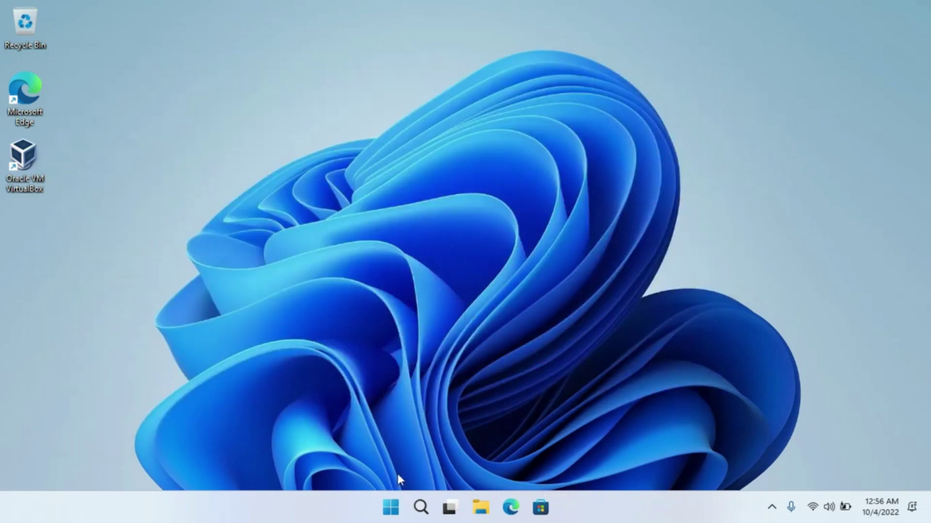
Start the Android subsystem via Files in its Settings app, then close Files and Settings.
click(390, 508)
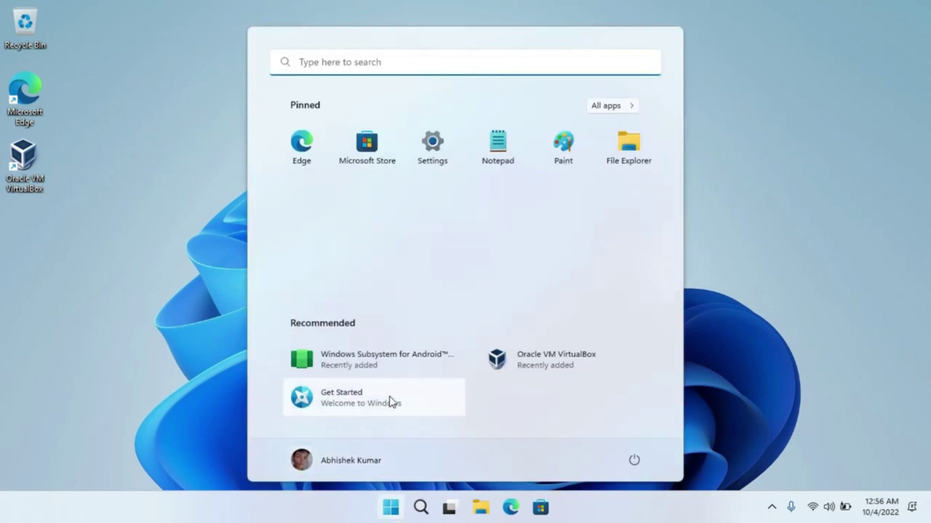
click(395, 373)
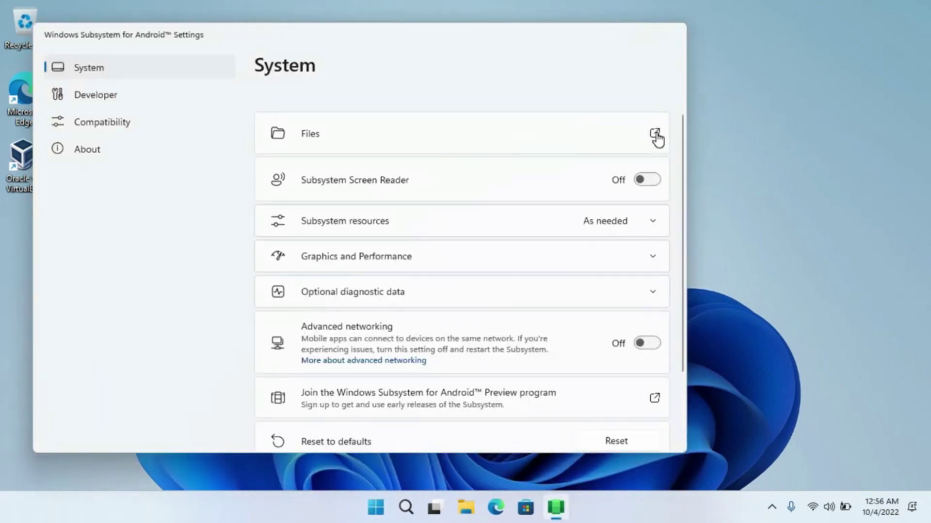
click(657, 139)
click(539, 323)
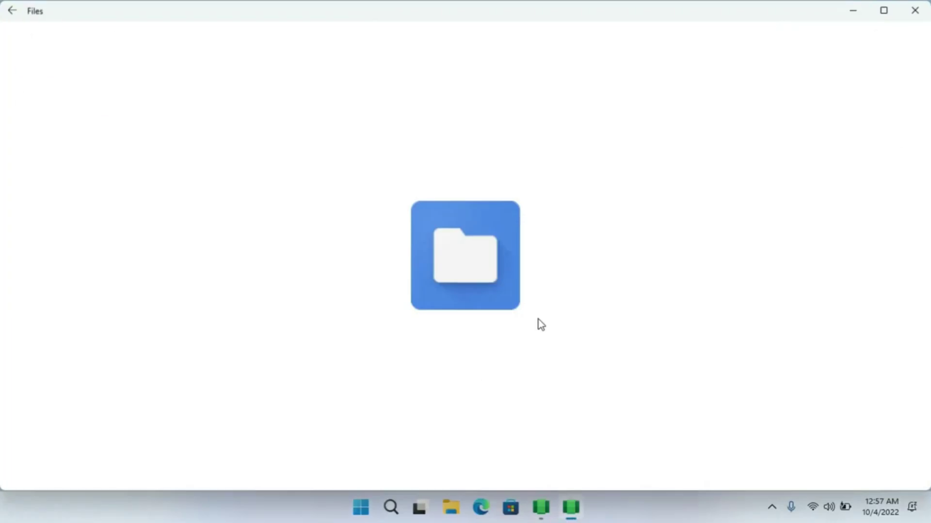
click(914, 11)
click(675, 32)
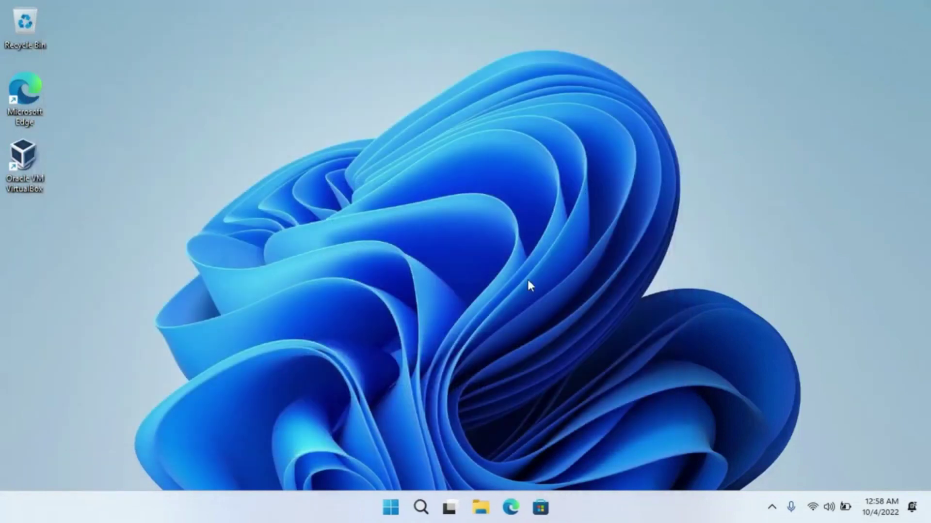
Launch the Play Store, sign in, search 'play games', install Google Play Games and launch it.
click(380, 507)
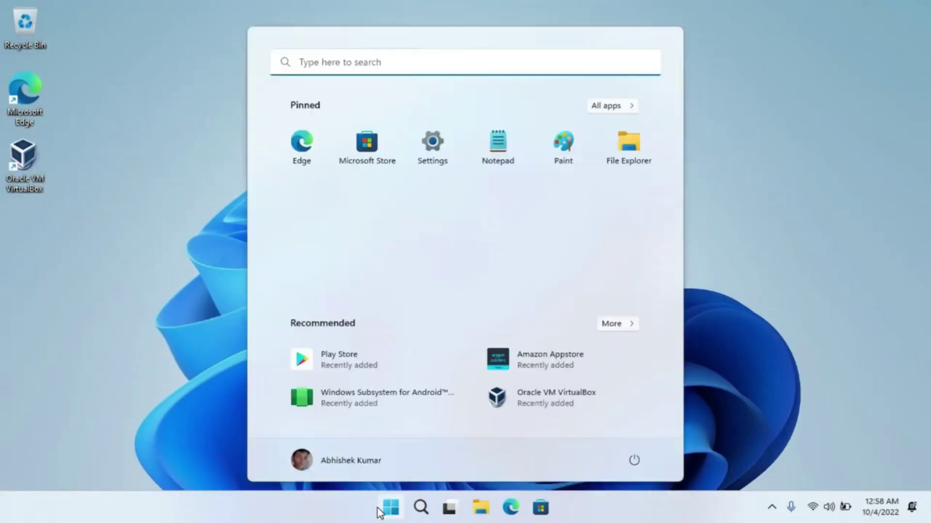
click(383, 358)
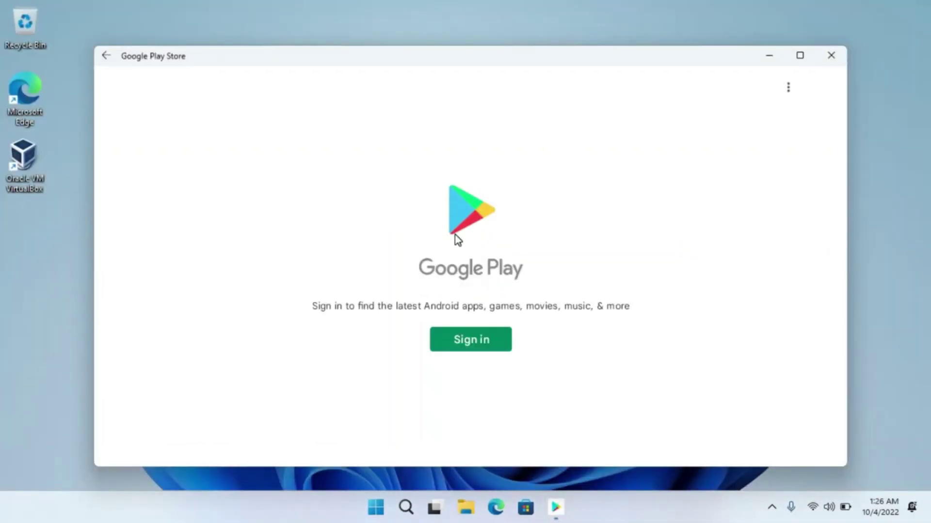
click(459, 340)
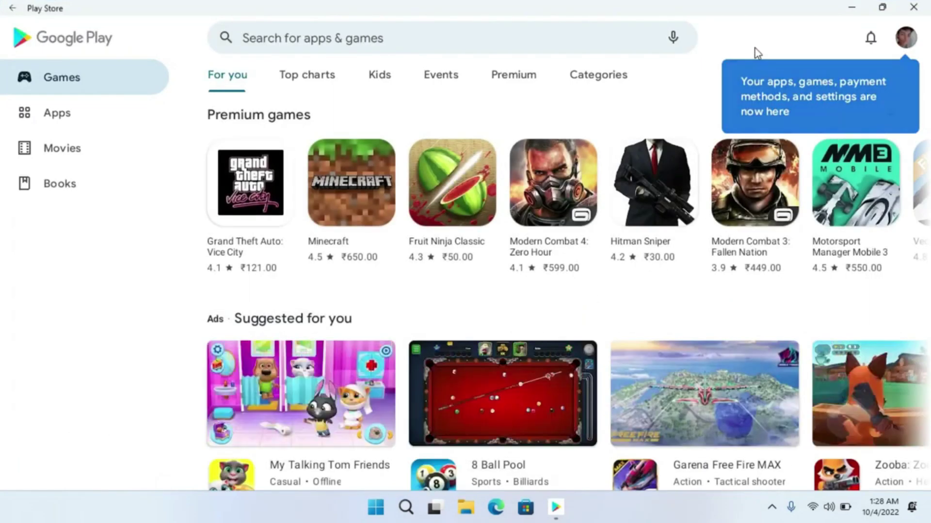
click(574, 45)
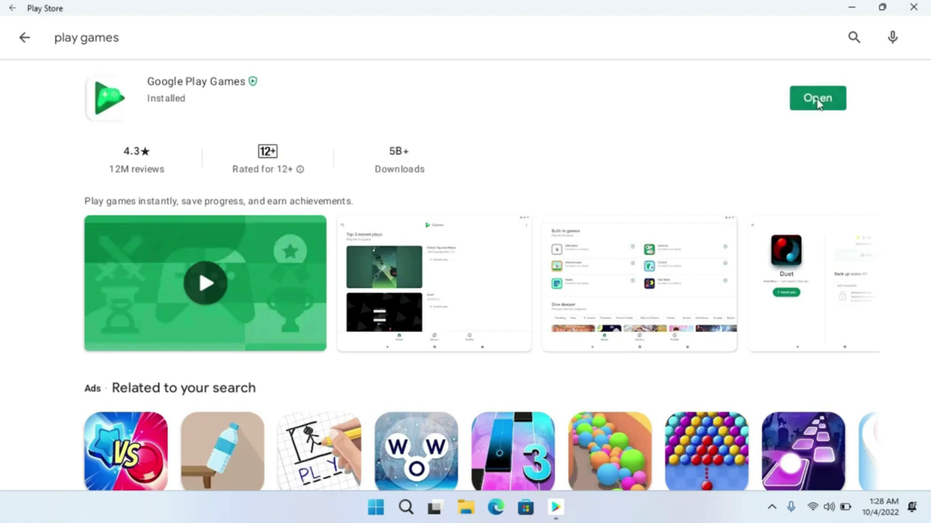
click(834, 97)
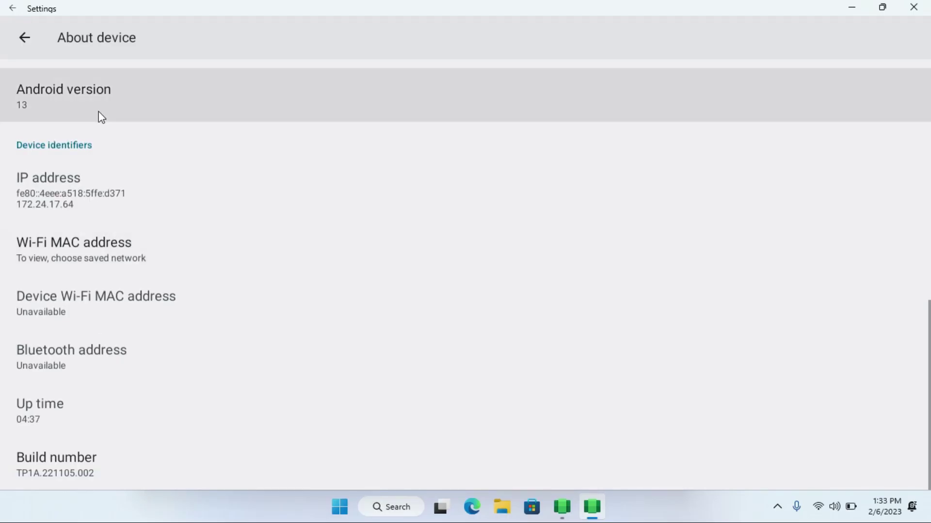
Confirm Android 13 on the Android version page and unlock its easter egg.
click(98, 113)
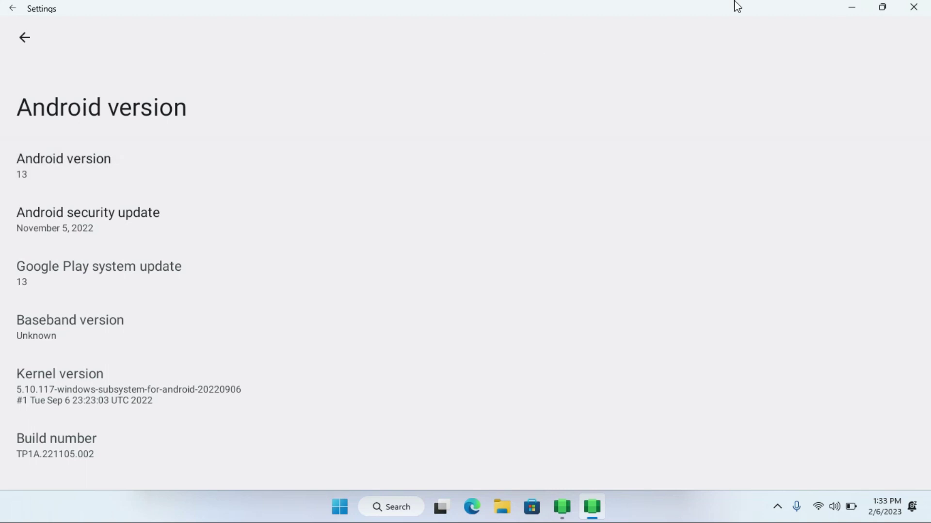
click(882, 7)
triple_click(155, 217)
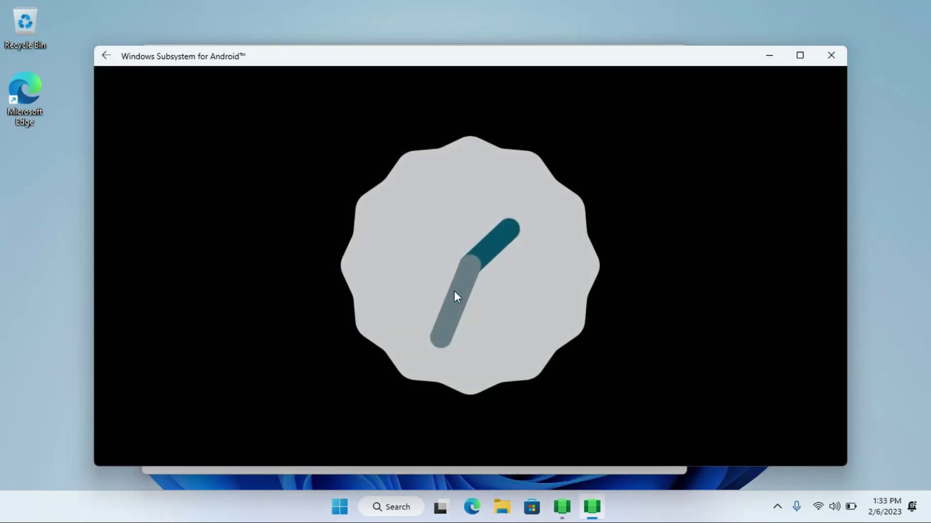
Turn the easter-egg clock hand to 12 to reveal the Android 13 logo and cycle its emoji.
mouse_move(454, 296)
mouse_down()
mouse_move(445, 166)
mouse_move(510, 284)
mouse_up()
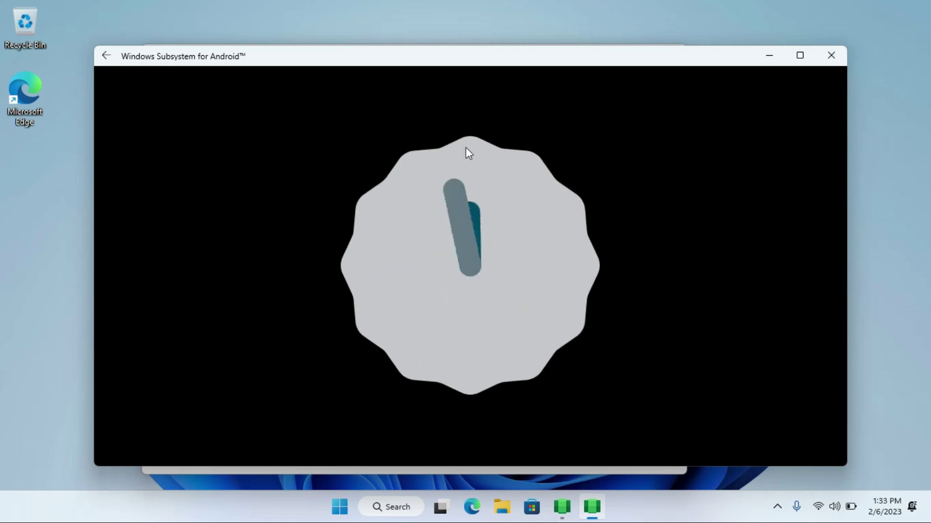
mouse_move(468, 148)
mouse_down()
mouse_move(537, 308)
mouse_move(461, 172)
mouse_up()
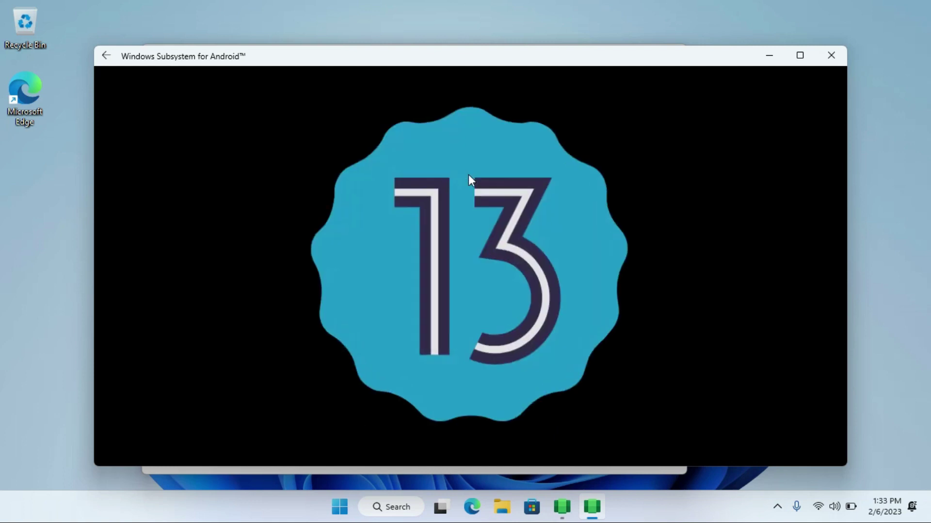
click(469, 175)
click(454, 250)
click(454, 251)
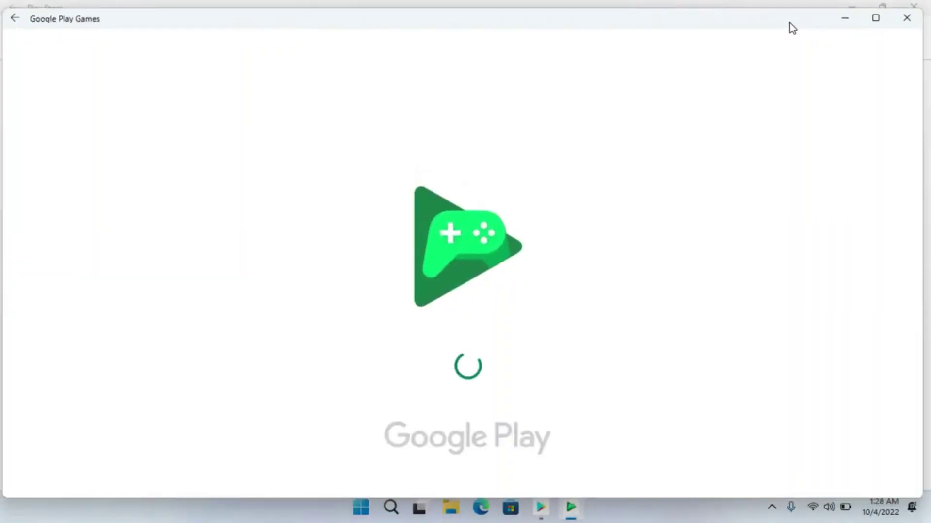
scroll(347, 334, down, 2)
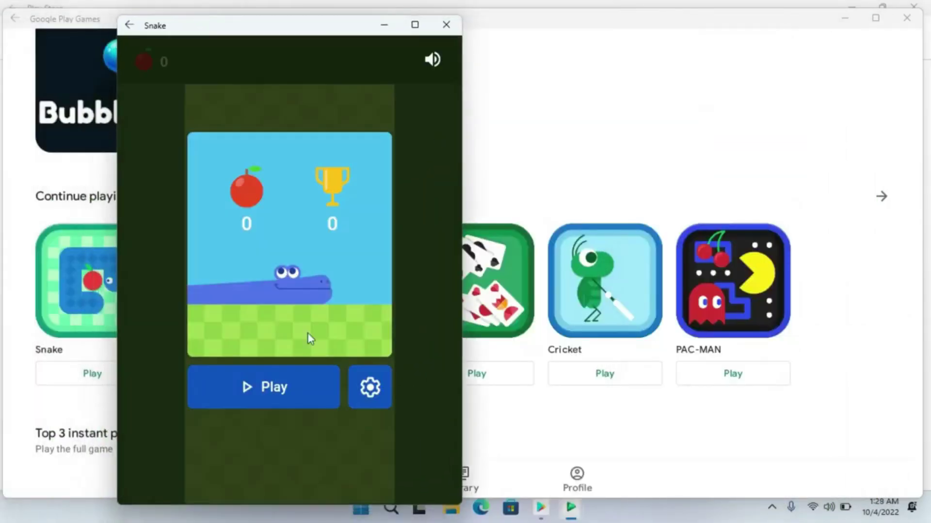
Play a round of Snake in Google Play Games, steering with arrow keys to eat 3 apples.
click(292, 401)
key(Right)
key(Down)
key(Left)
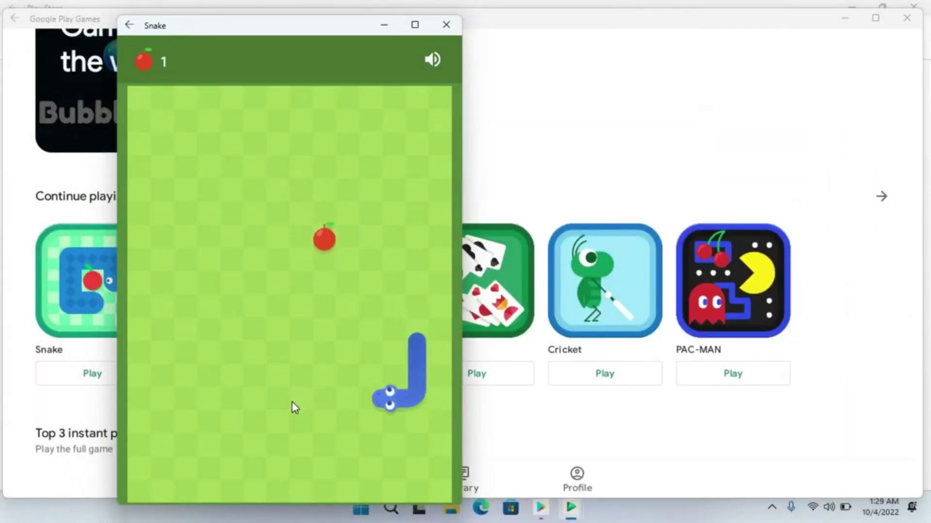
key(Up)
key(Right)
key(Down)
key(Left)
key(Up)
key(Right)
key(Down)
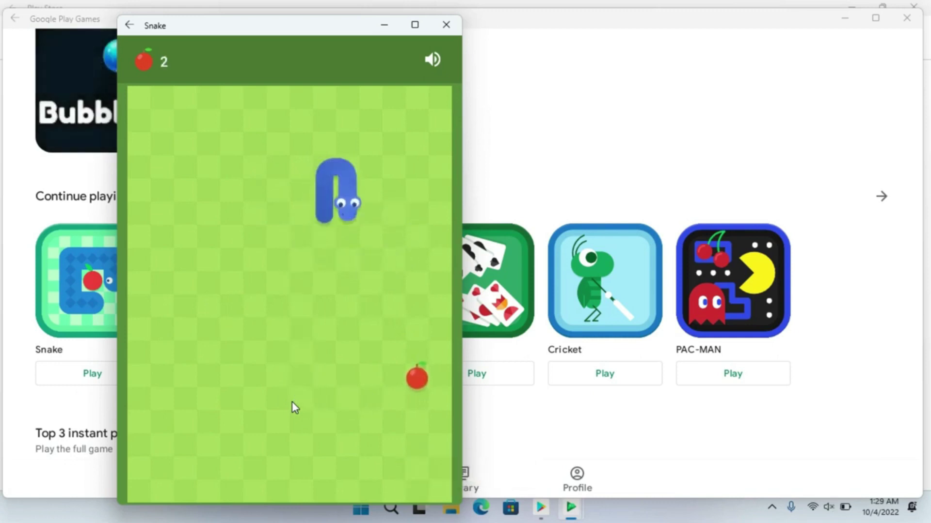
key(Right)
key(Up)
key(Left)
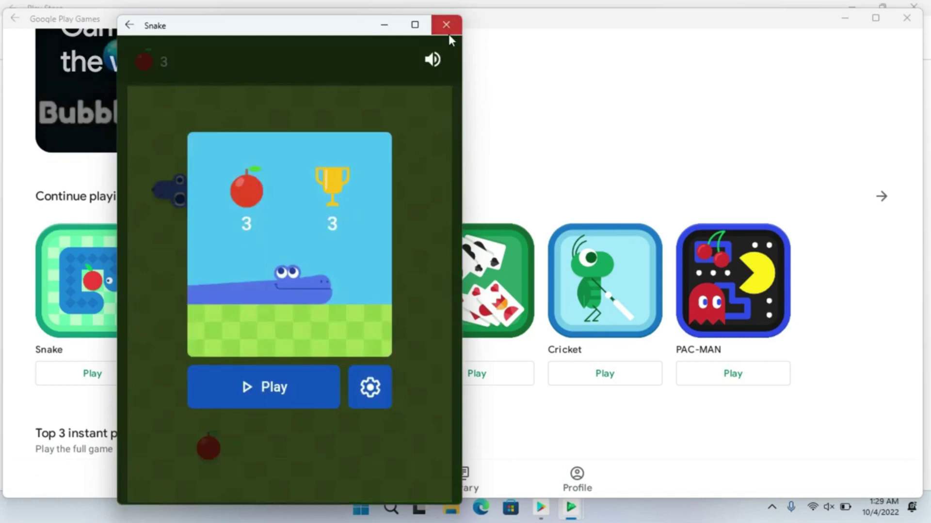
Close Snake and Google Play Games, then clear the Play Store search to look up WhatsApp.
click(446, 26)
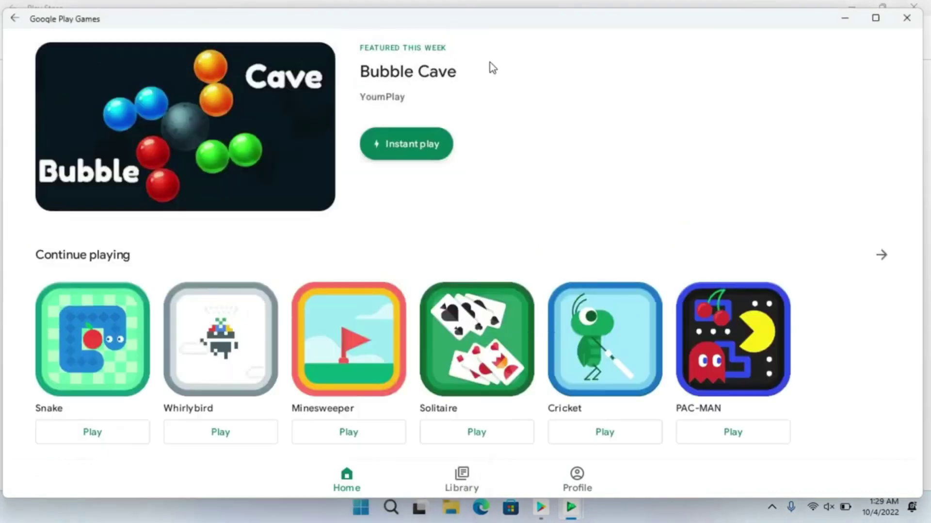
click(907, 18)
click(231, 38)
key(BackSpace)
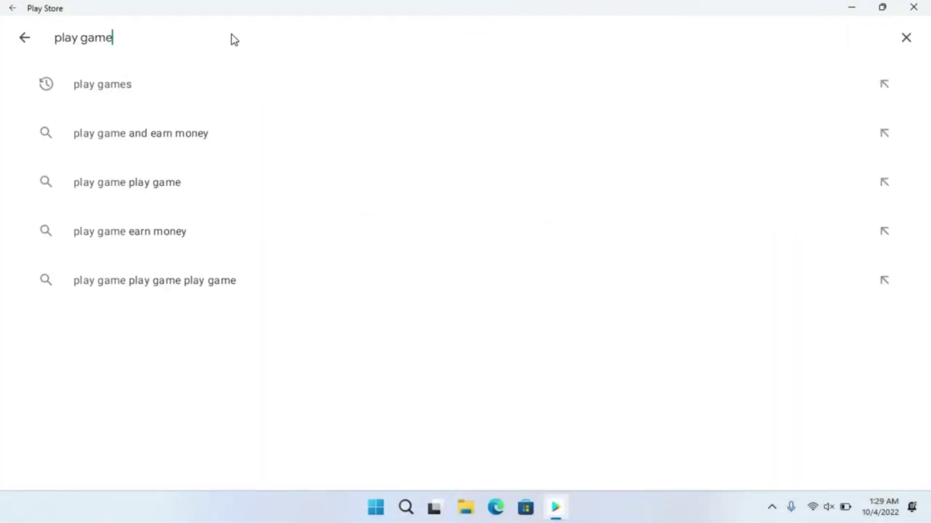
key(BackSpace)
key(BackSpace)
key(BackSpace)
text(whatsapp)
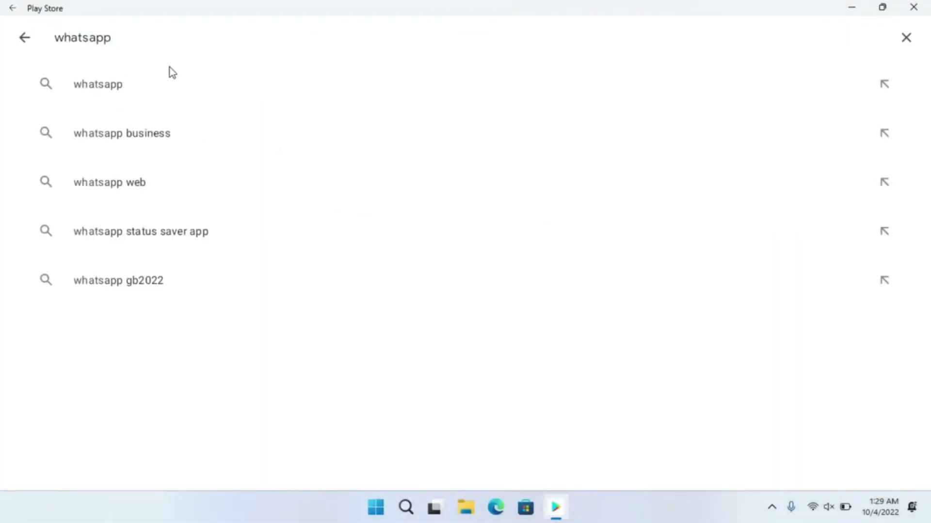